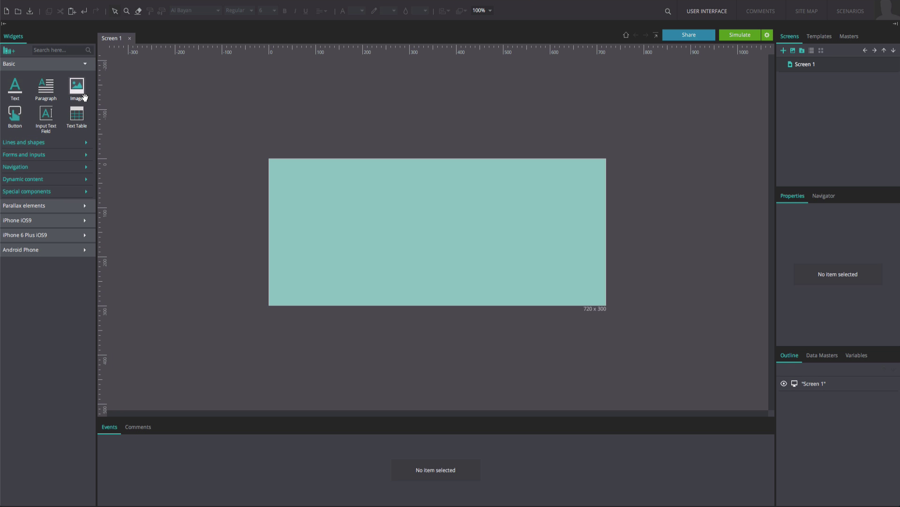
Place and stretch an image placeholder, then fill it with ghost-01.png embedded in the prototype
left_click_drag(84, 97, 283, 184)
left_click_drag(329, 230, 342, 292)
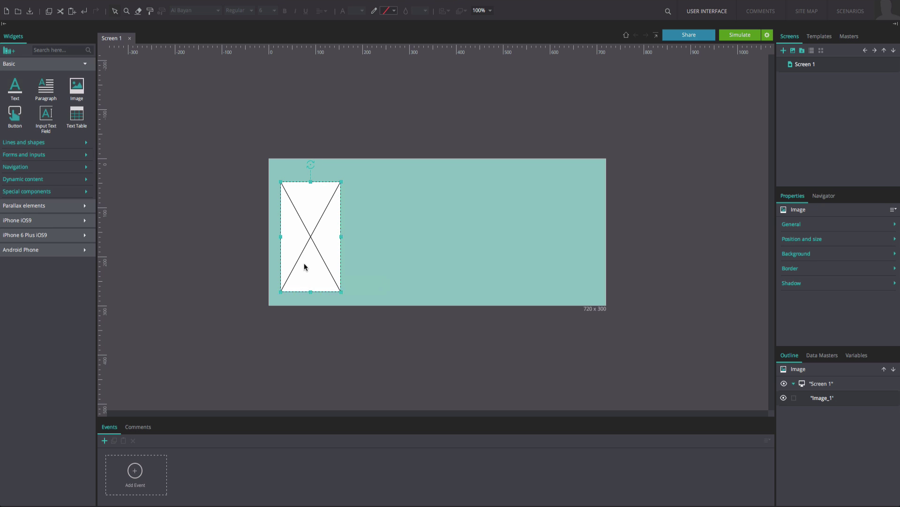
double_click(304, 263)
left_click(399, 123)
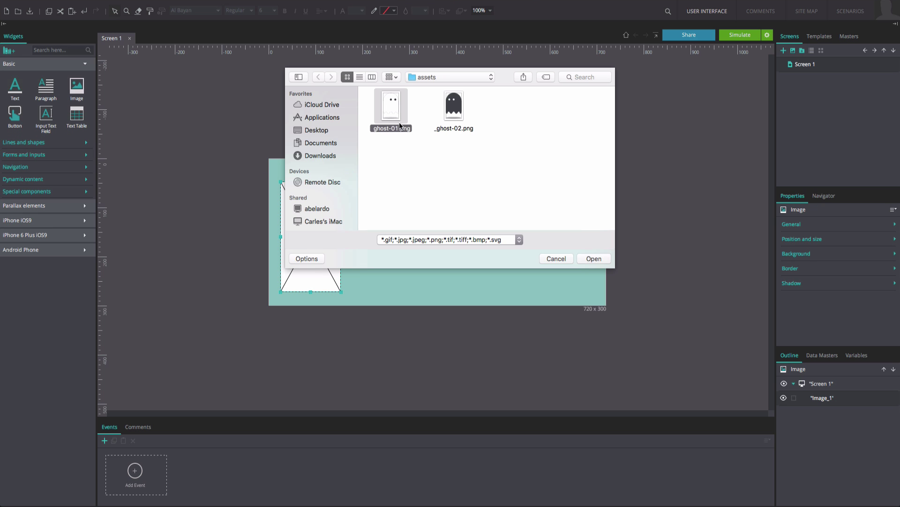
left_click(580, 258)
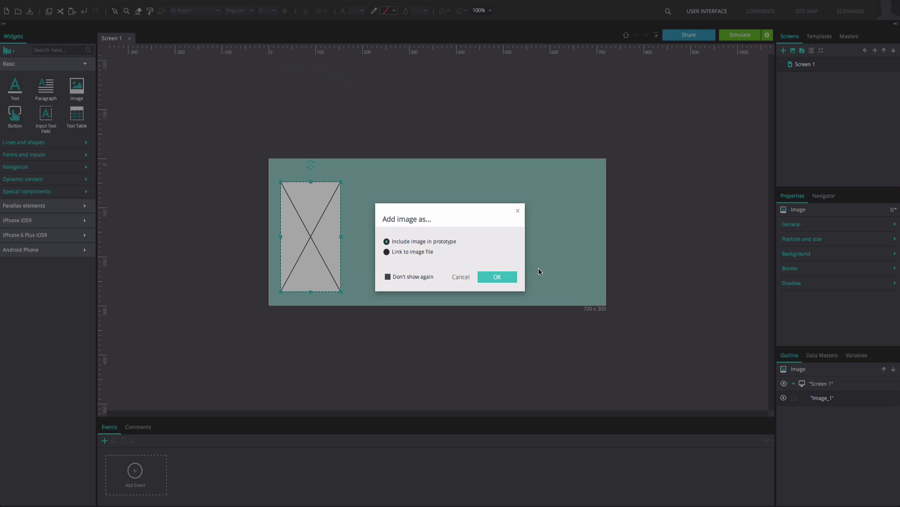
left_click(507, 278)
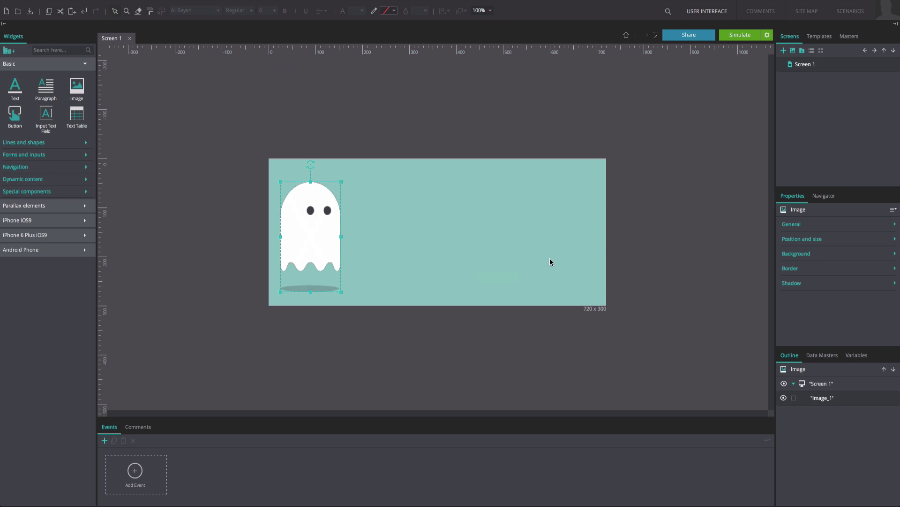
Tick Hide component in Image_1's General properties so the ghost starts hidden
left_click(784, 228)
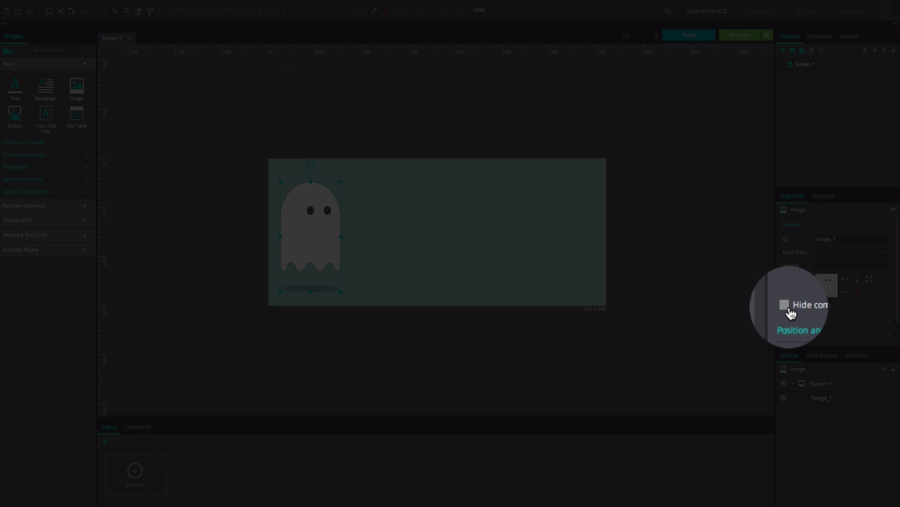
left_click(786, 306)
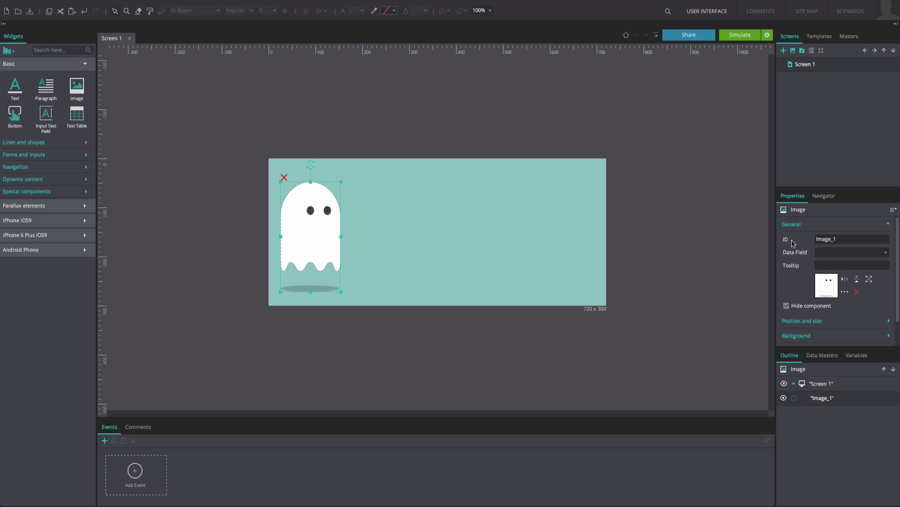
left_click(795, 229)
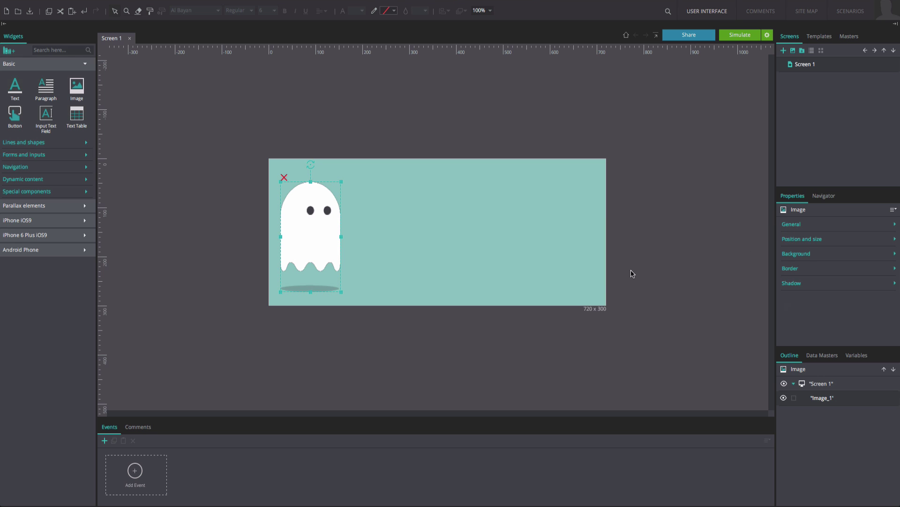
Add an On Page Load event whose first action is a 1000 ms Pause
left_click(135, 471)
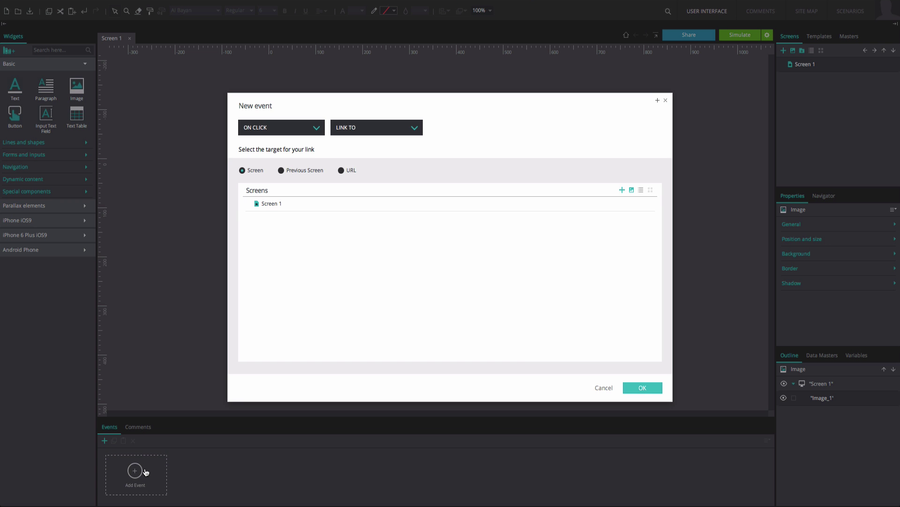
left_click(266, 133)
left_click(271, 179)
left_click(343, 129)
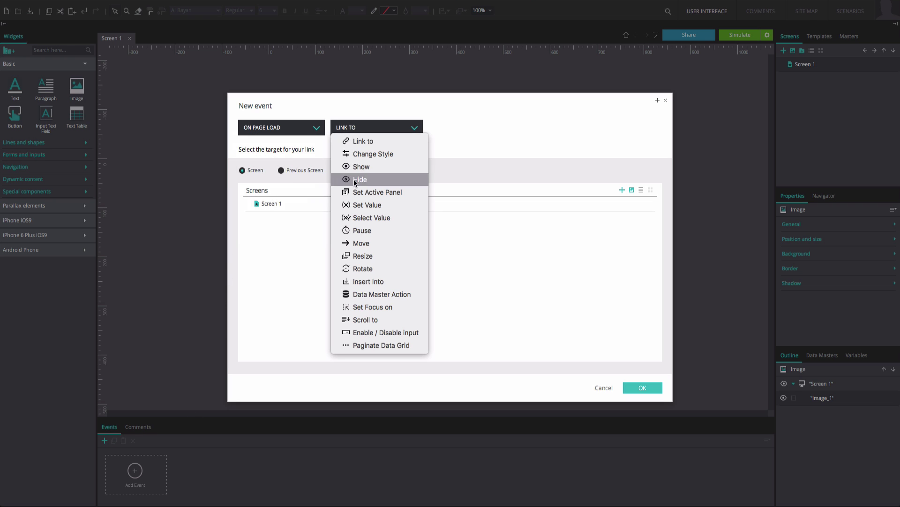
left_click(355, 231)
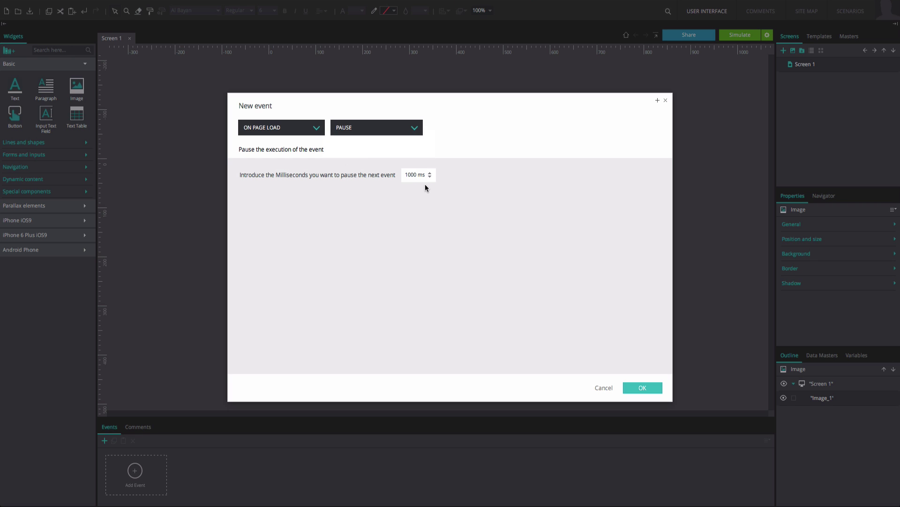
left_click(630, 386)
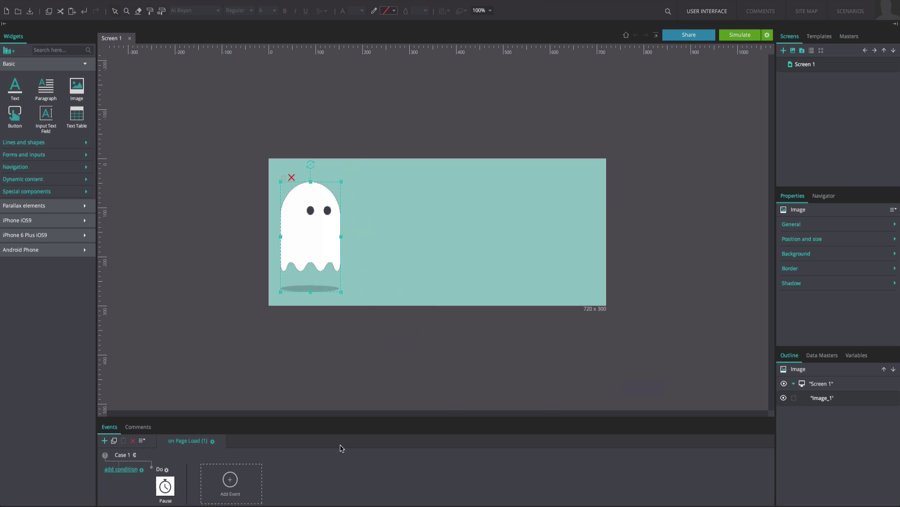
Add a page-load Show action revealing the ghost image with a 500 ms fade
left_click(253, 483)
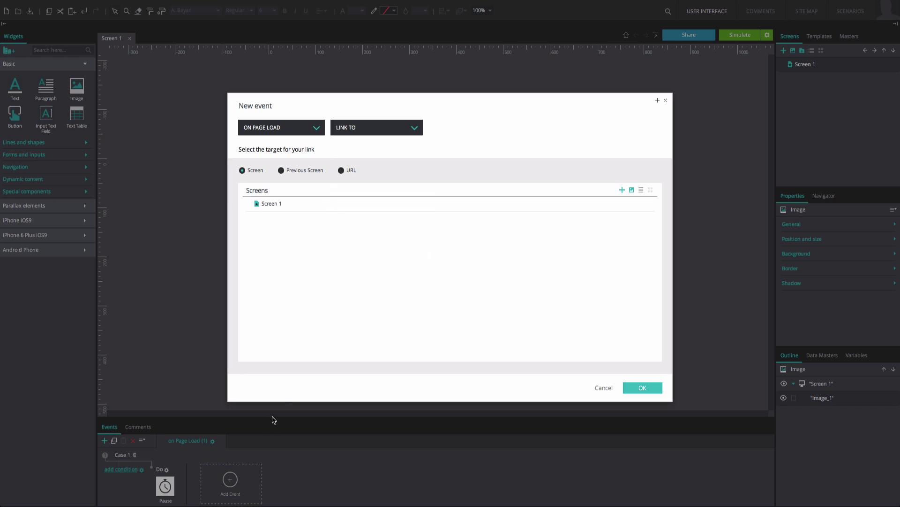
left_click(374, 134)
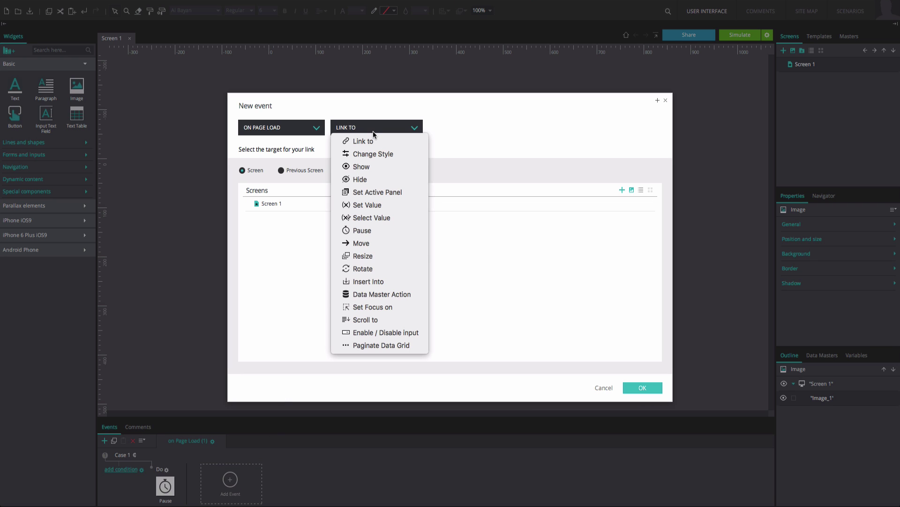
left_click(371, 163)
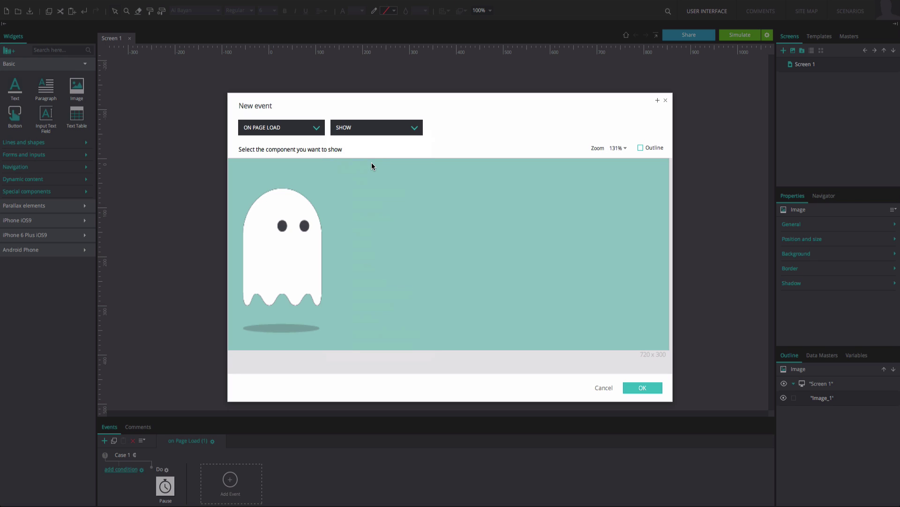
left_click(301, 226)
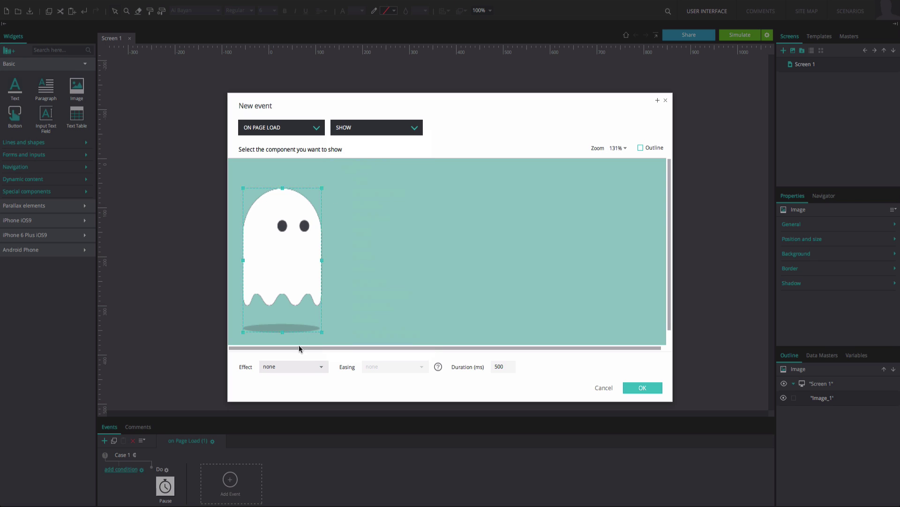
left_click(295, 367)
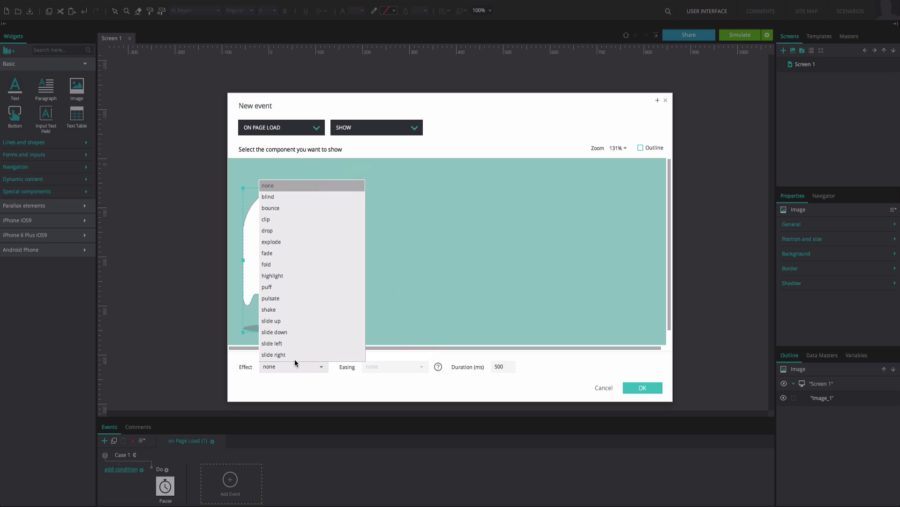
left_click(302, 256)
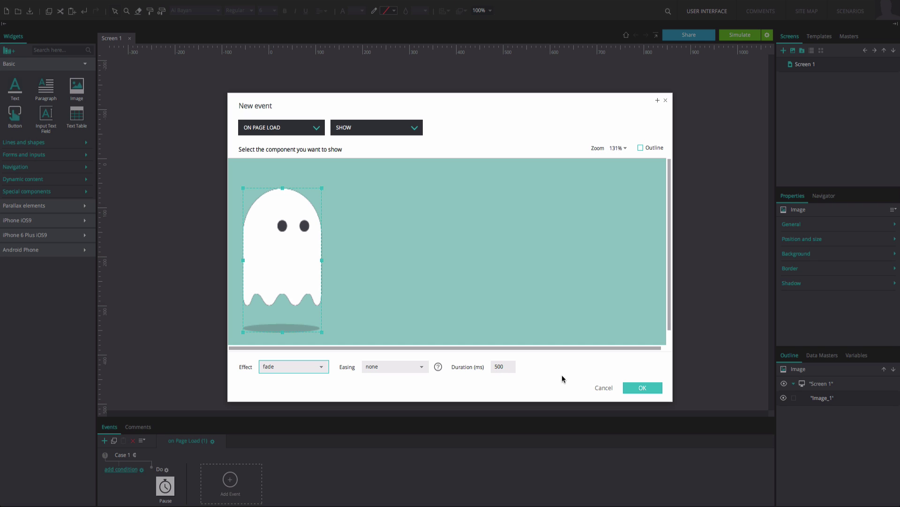
left_click(641, 389)
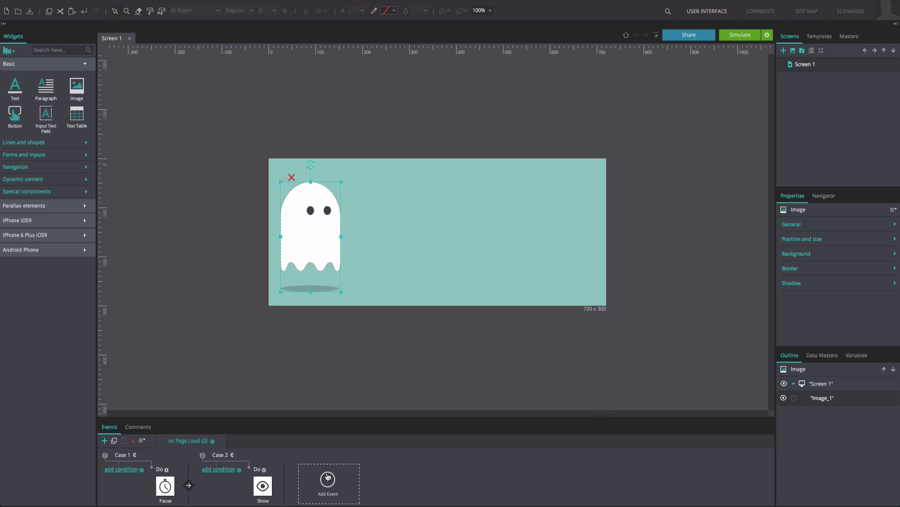
Add a Move action after the Show in the second case
left_click(263, 470)
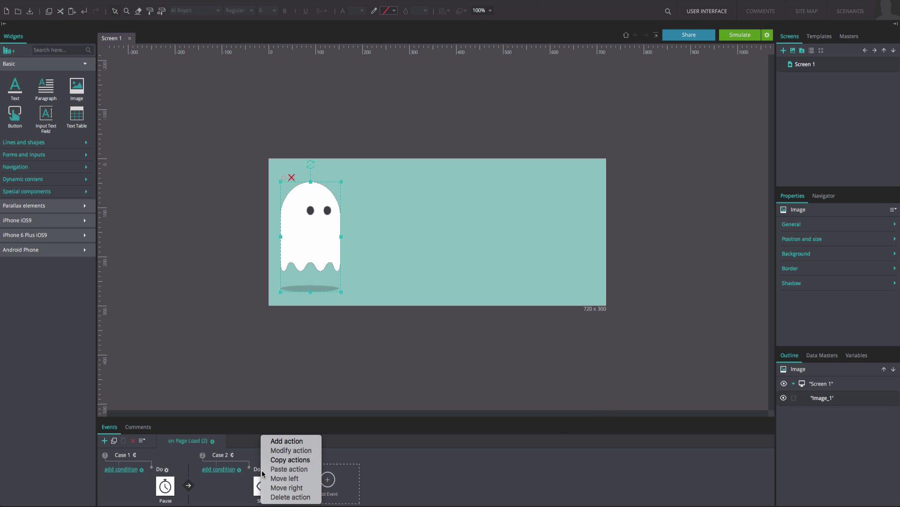
left_click(276, 441)
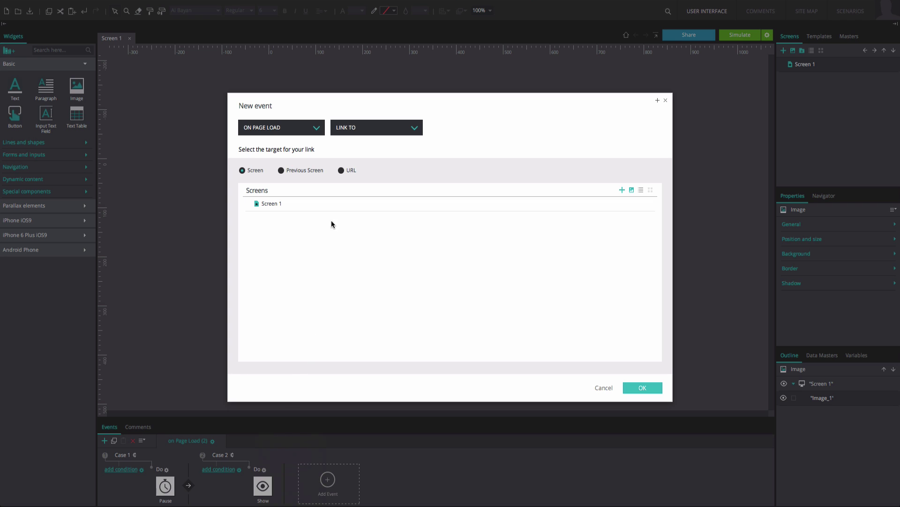
left_click(348, 133)
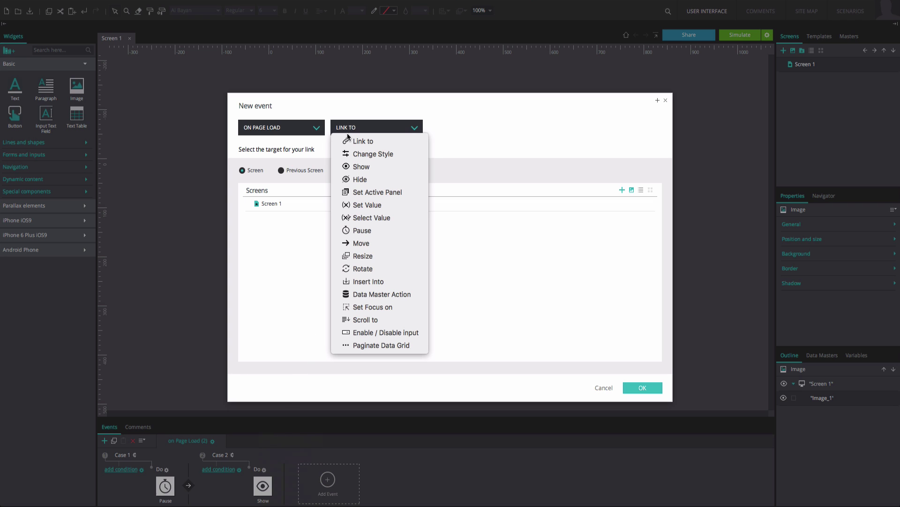
left_click(351, 243)
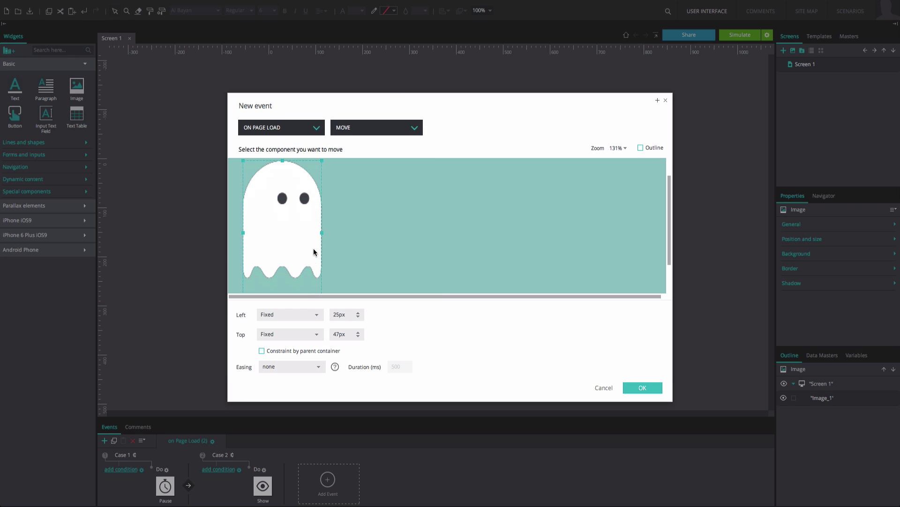
Set the move's Left to a 600px offset with linear easing
left_click(295, 318)
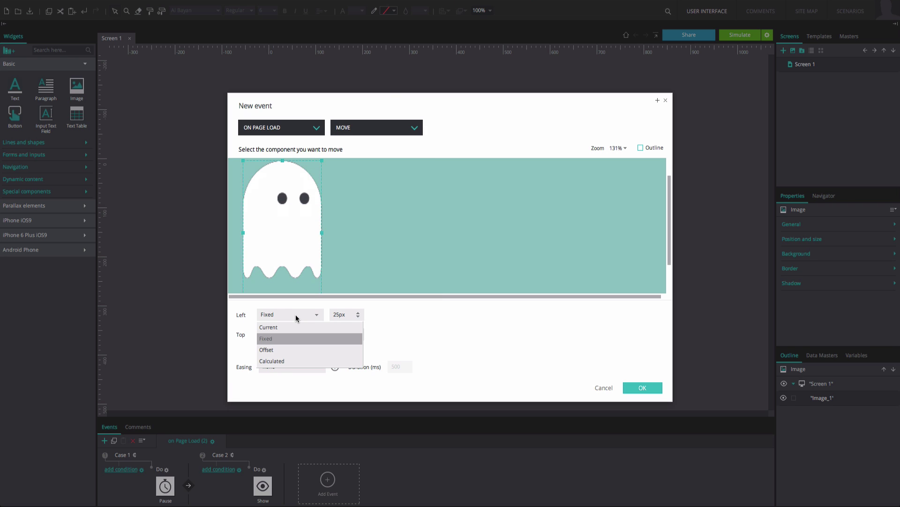
left_click(282, 350)
left_click(345, 317)
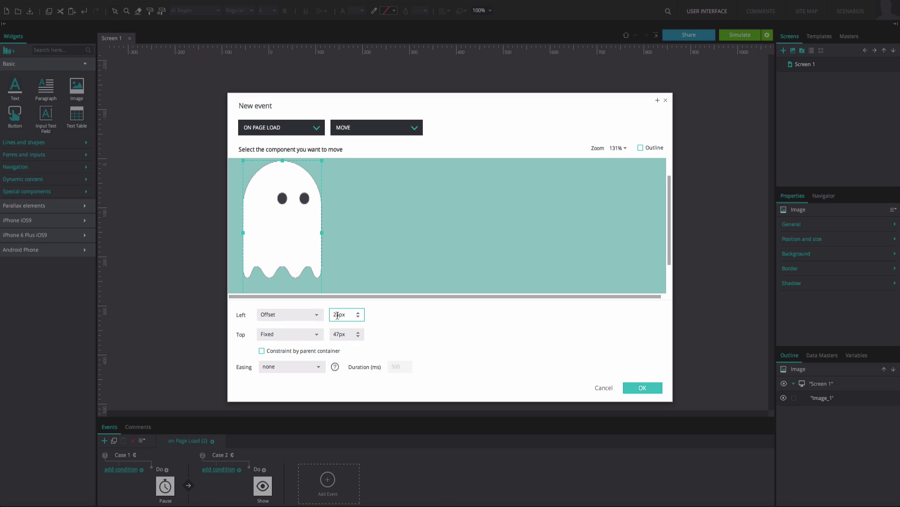
left_click_drag(339, 315, 319, 318)
type("600")
left_click(302, 368)
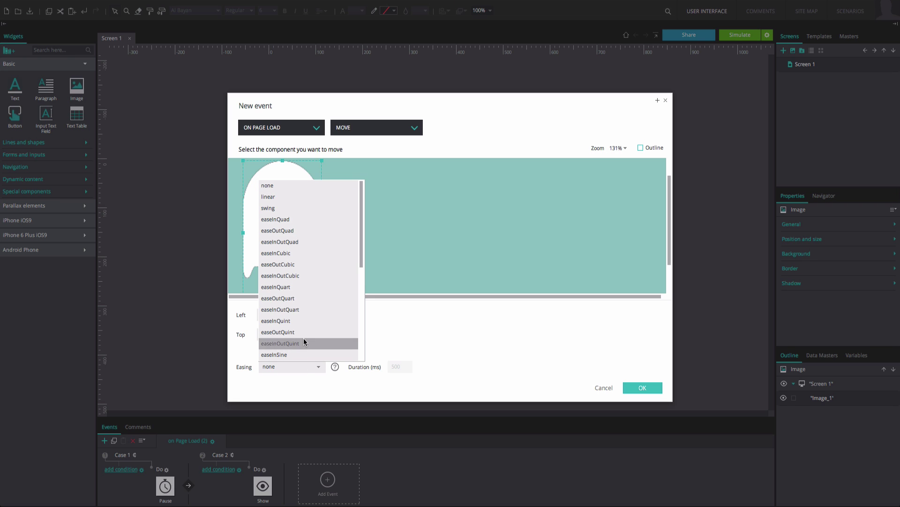
left_click(318, 198)
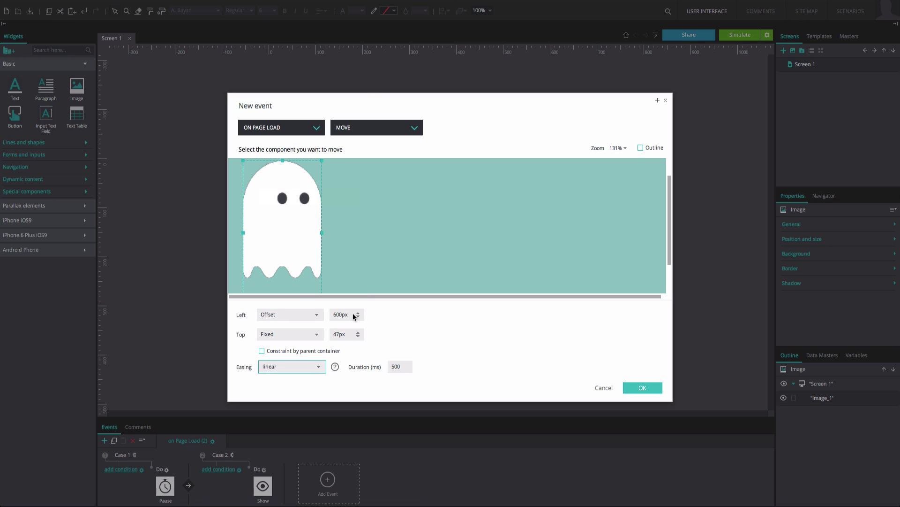
left_click(394, 367)
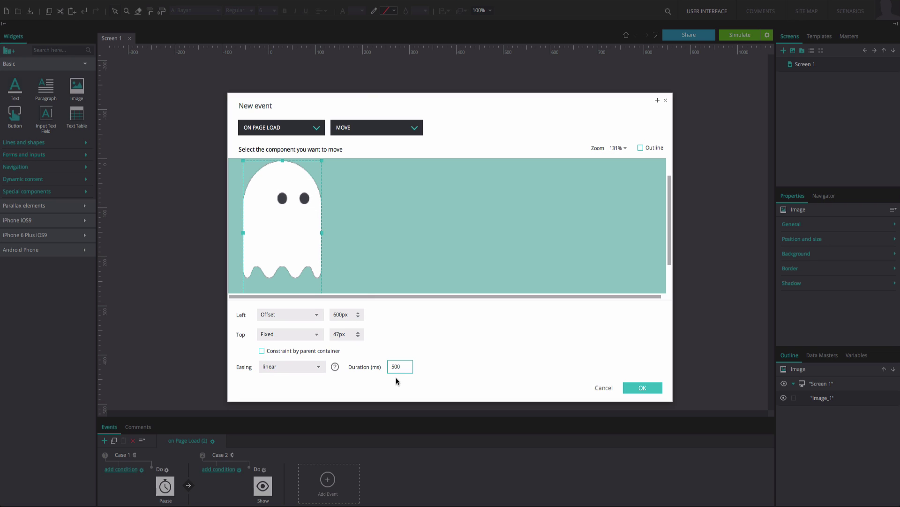
left_click(630, 388)
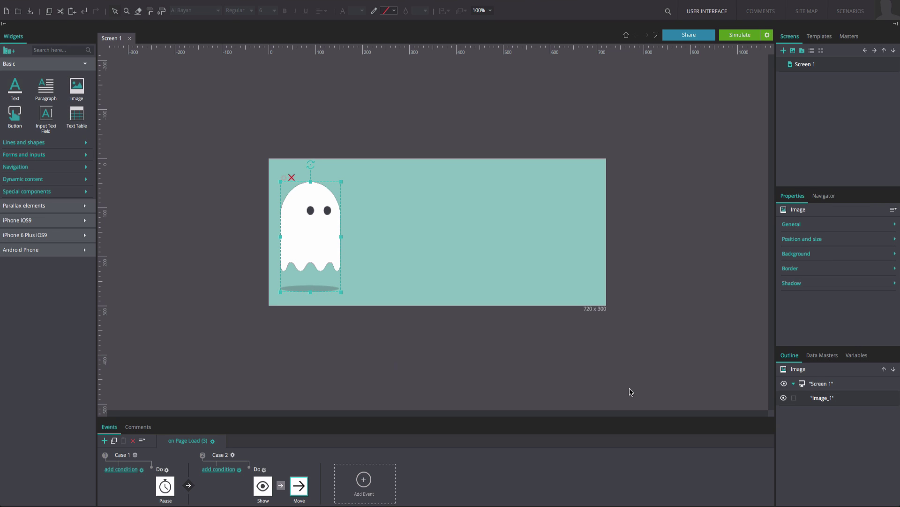
After the Move, add a Show of the ghost with a 200 ms pulsate effect
right_click(305, 485)
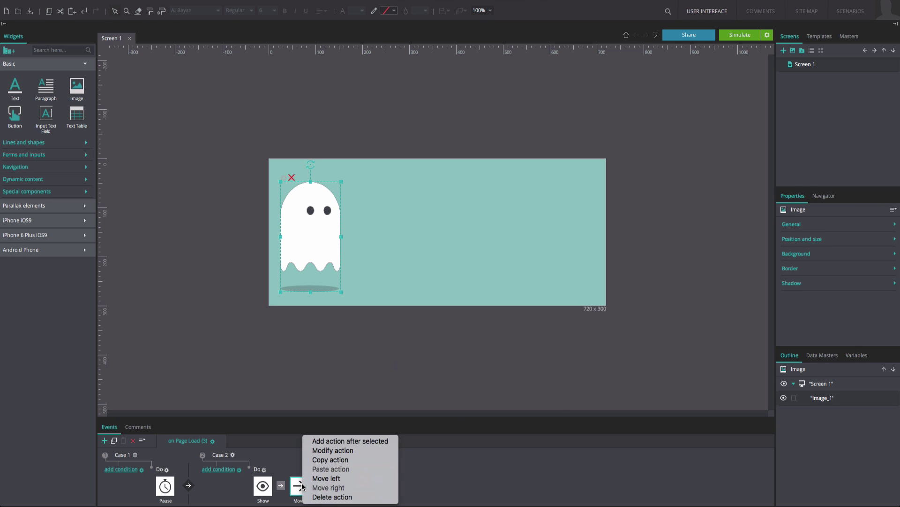
left_click(321, 441)
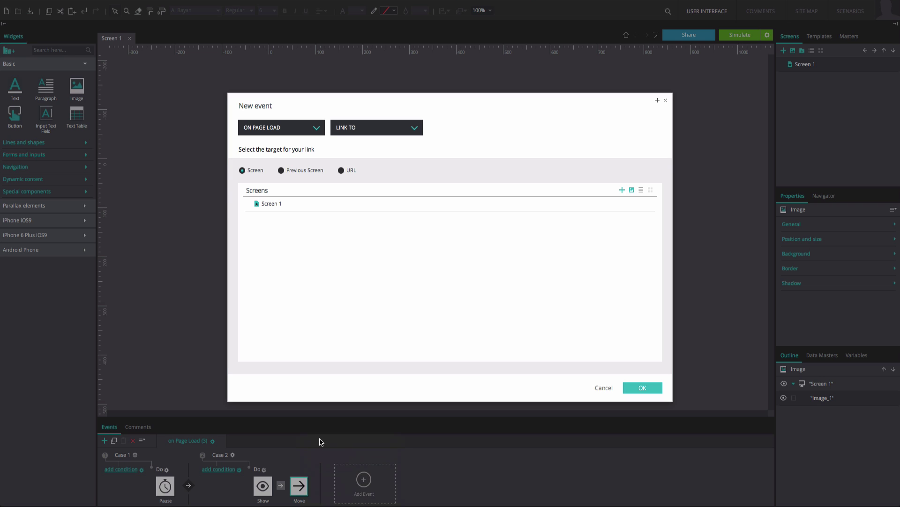
left_click(371, 134)
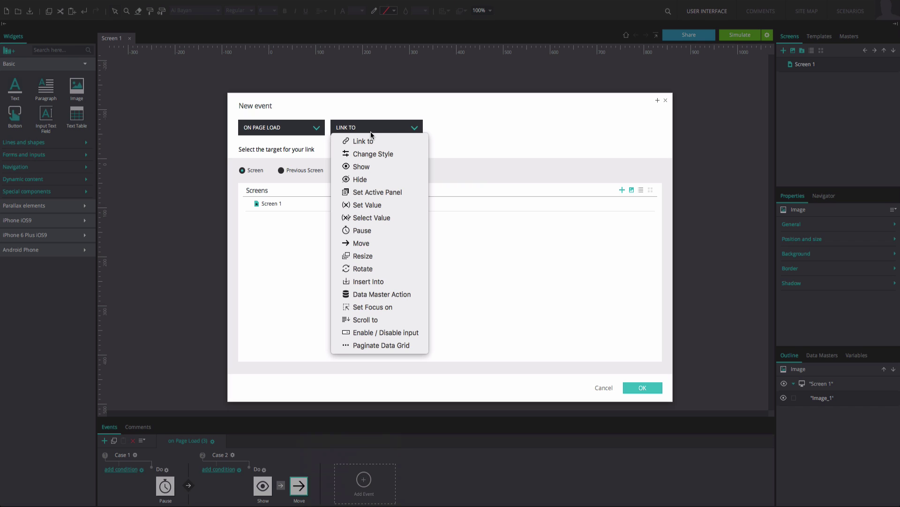
left_click(362, 166)
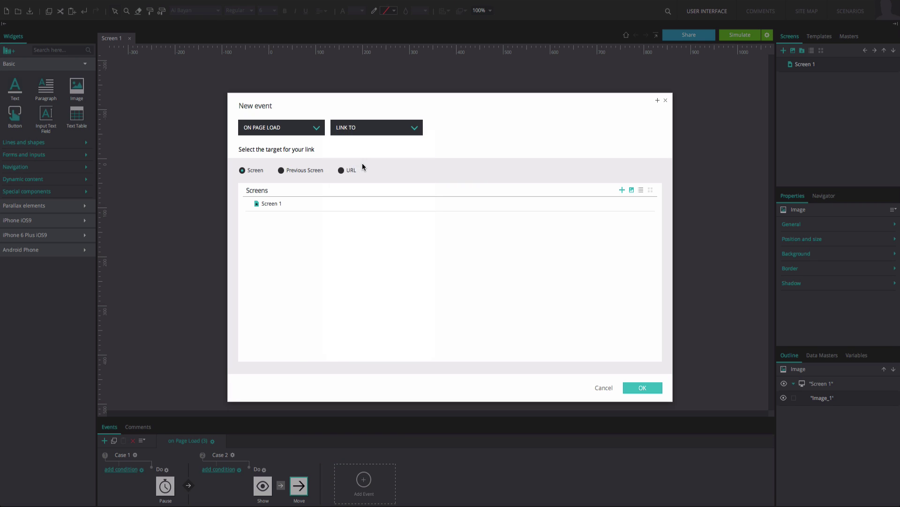
left_click(301, 215)
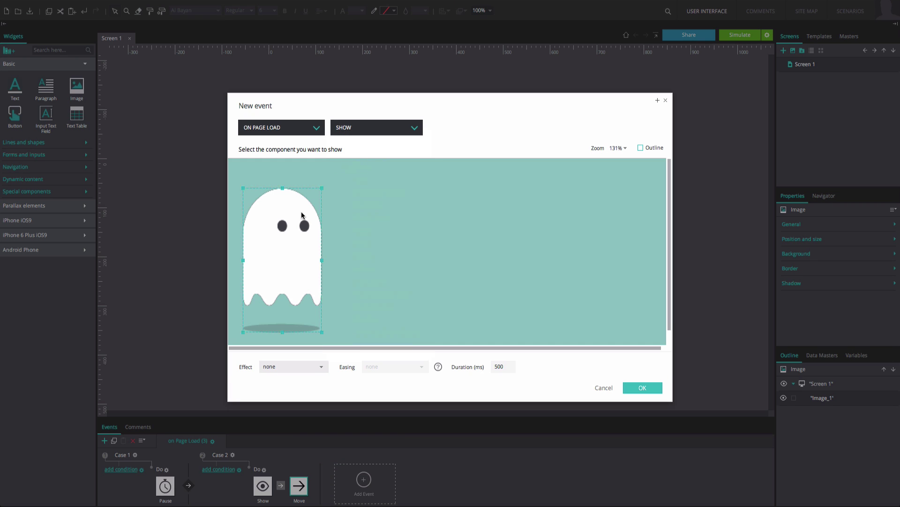
left_click(295, 369)
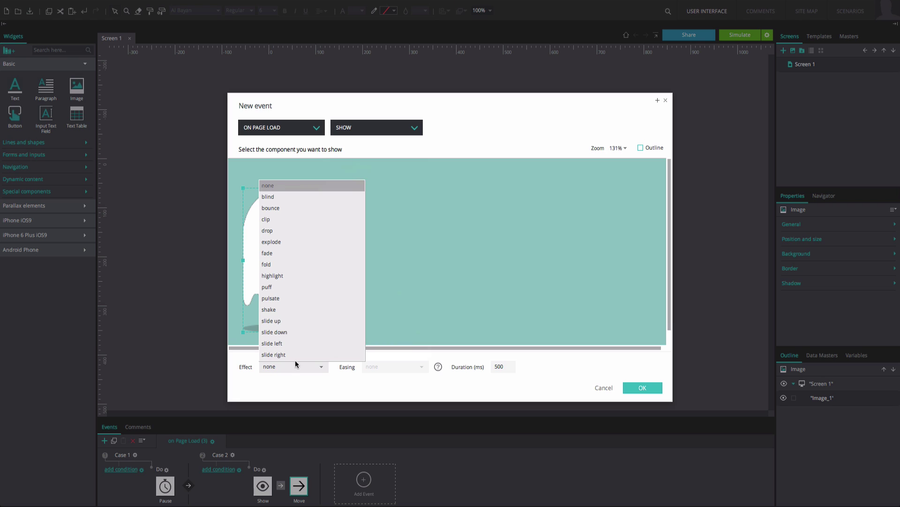
left_click(304, 302)
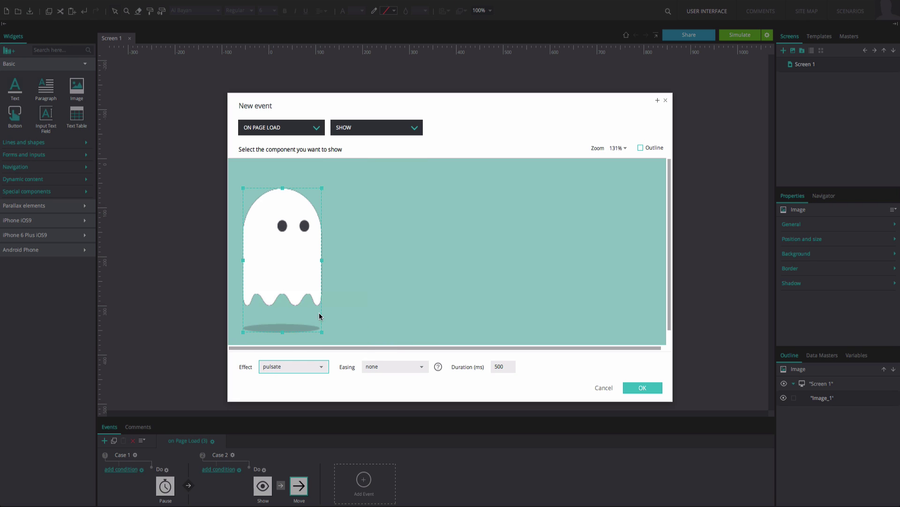
left_click(497, 367)
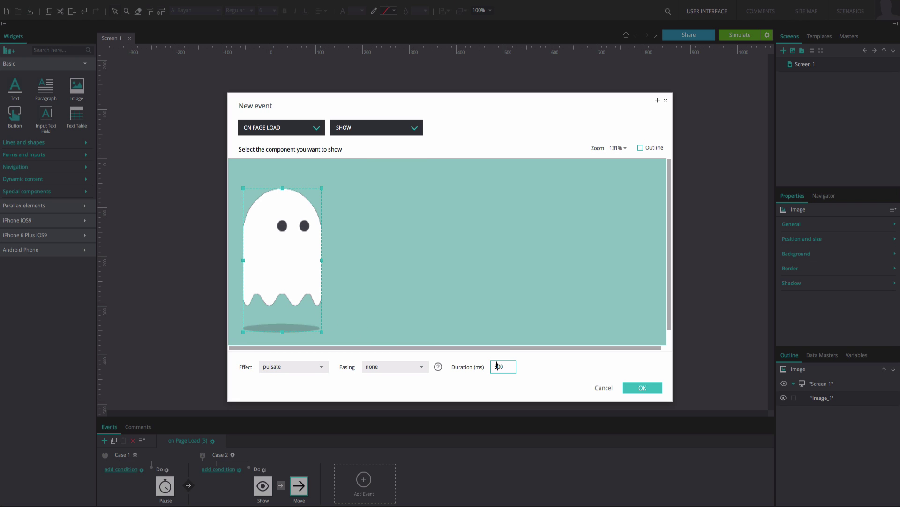
key("BackSpace")
left_click(634, 387)
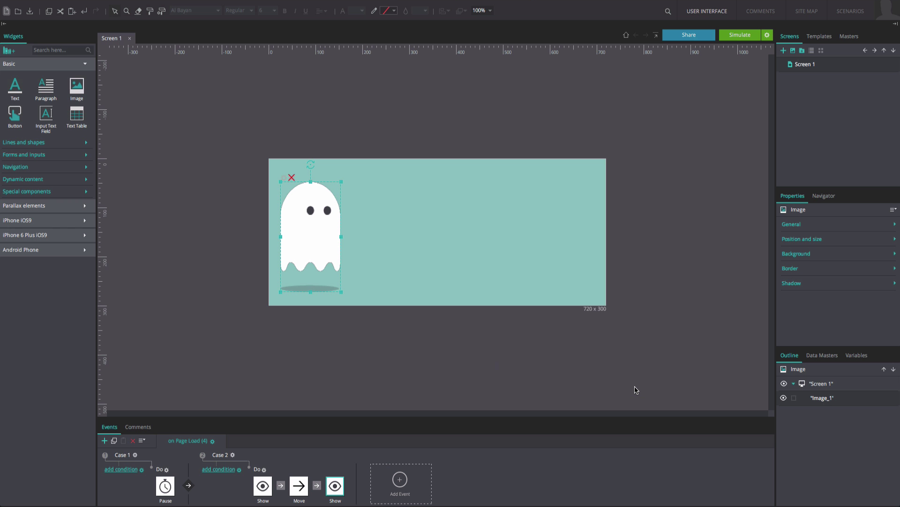
left_click(724, 35)
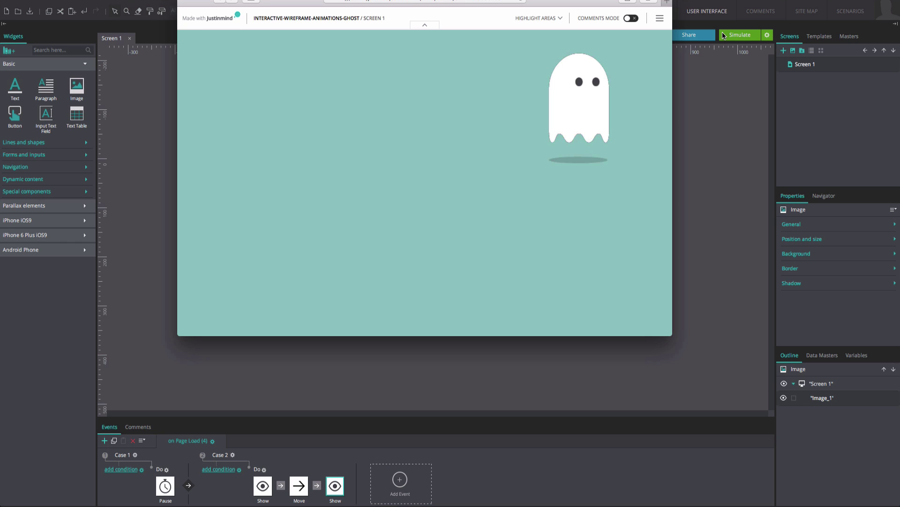
left_click(186, 0)
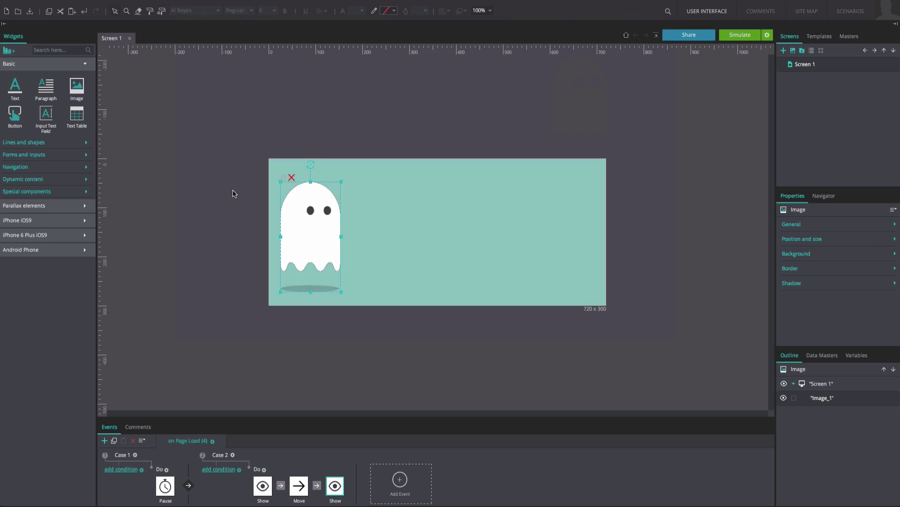
Create Case 3 with a Set Value action swapping the ghost image to ghost-02.png, embedded
left_click(378, 477)
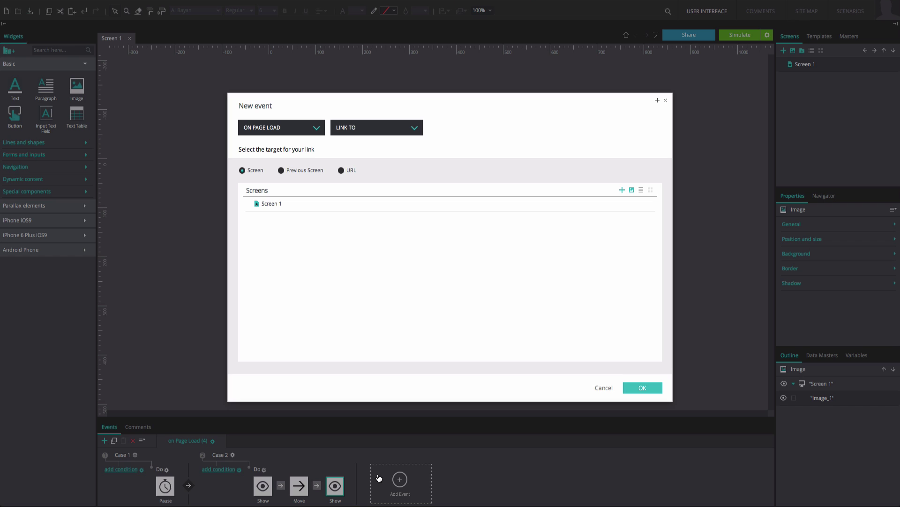
left_click(394, 130)
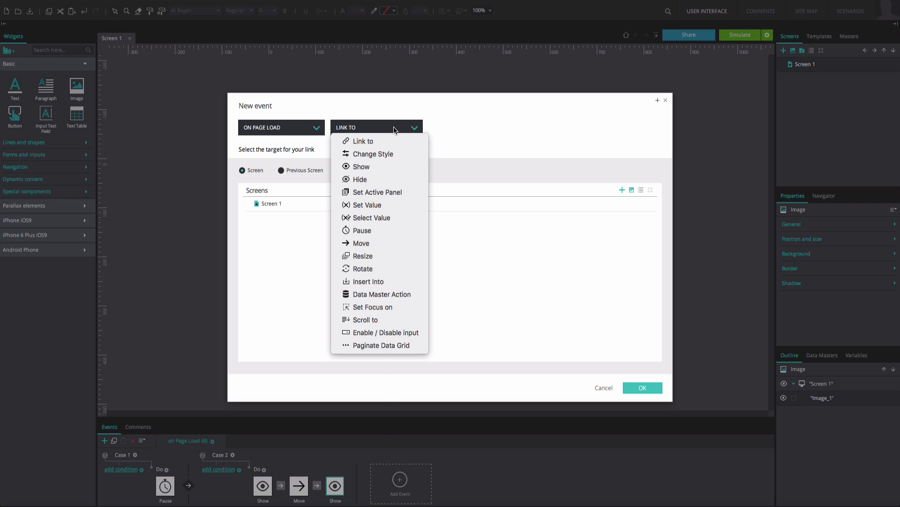
left_click(376, 203)
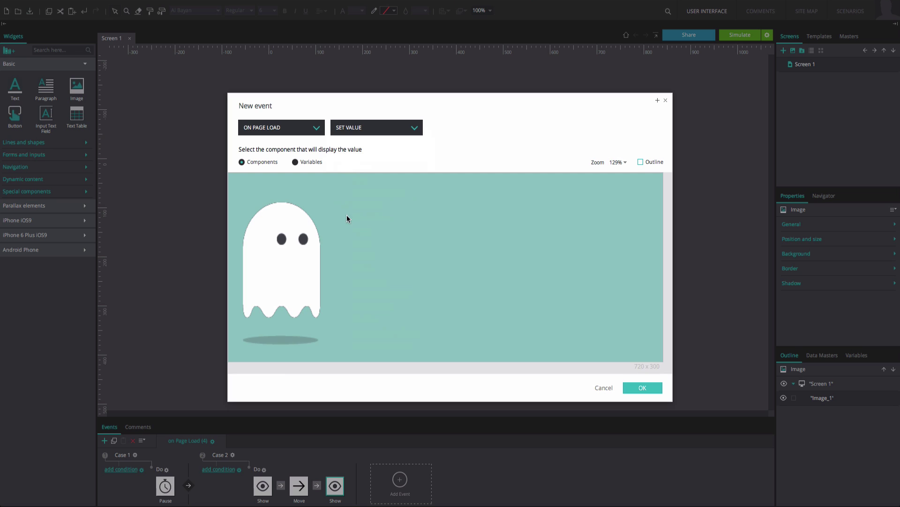
left_click(308, 241)
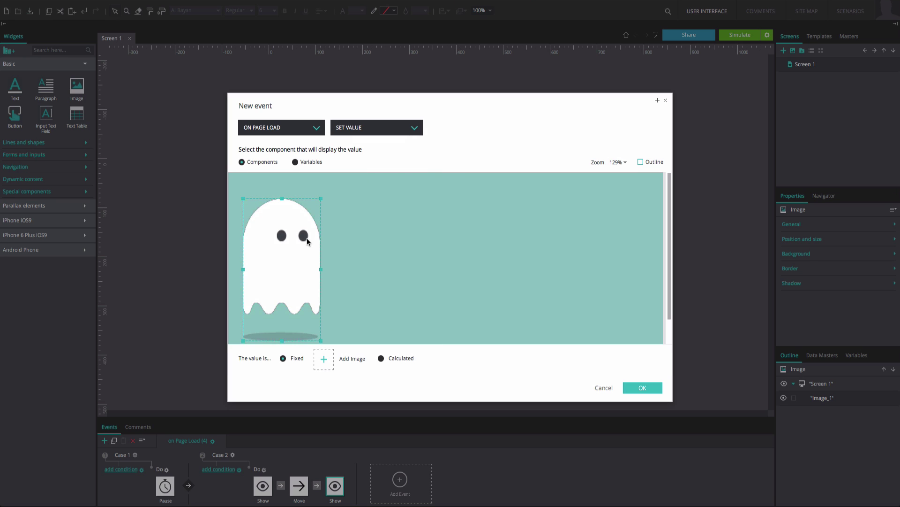
left_click(323, 360)
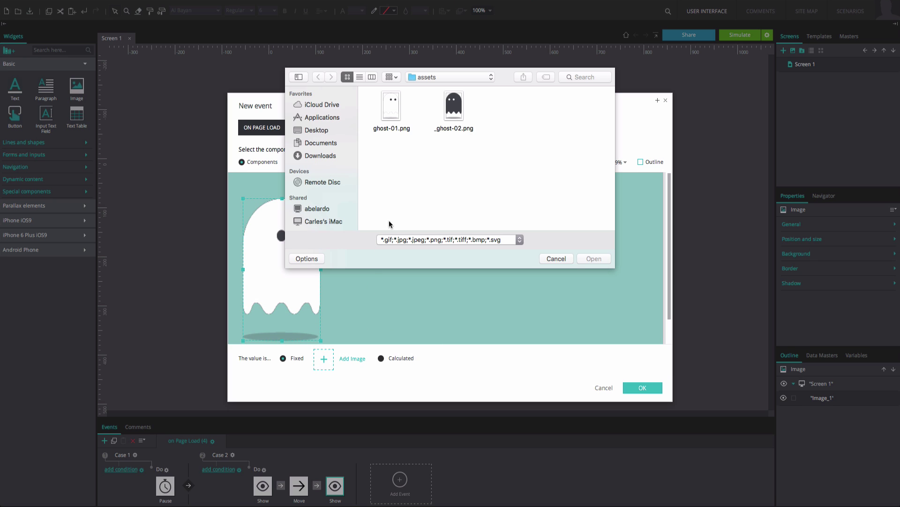
left_click(446, 116)
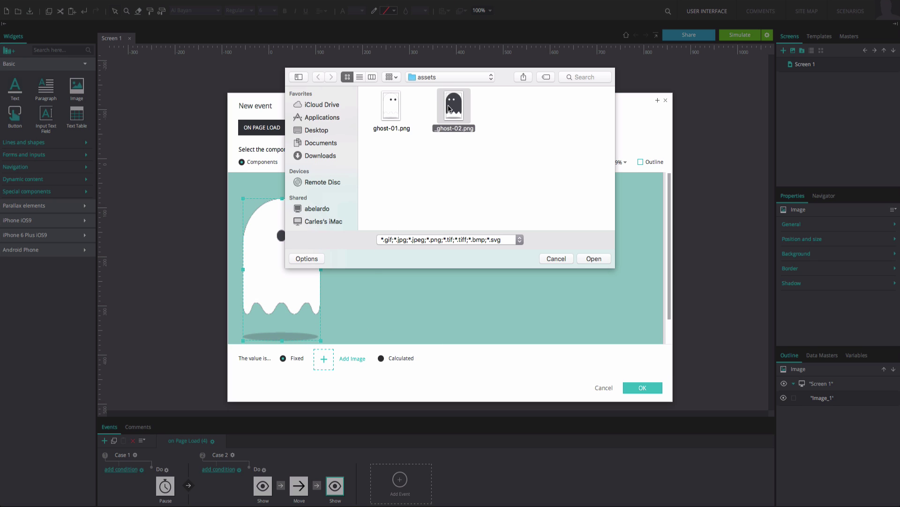
left_click(590, 257)
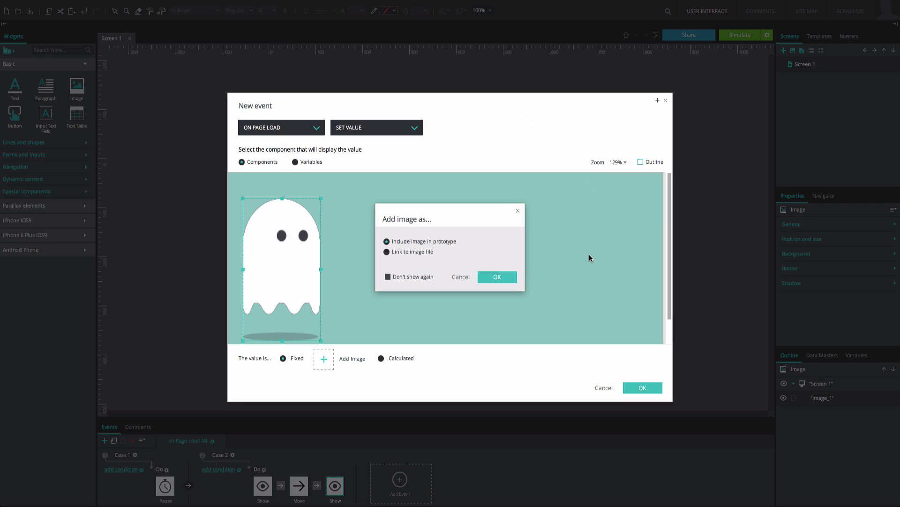
left_click(511, 277)
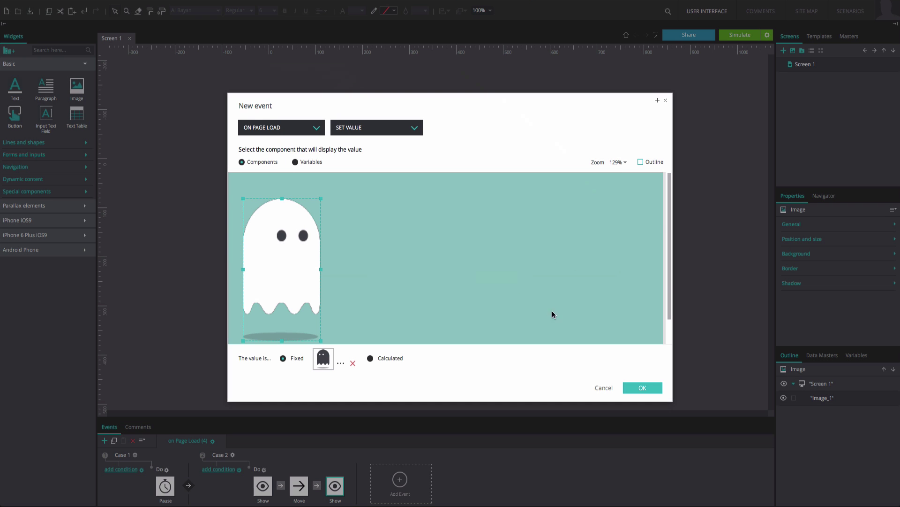
left_click(638, 389)
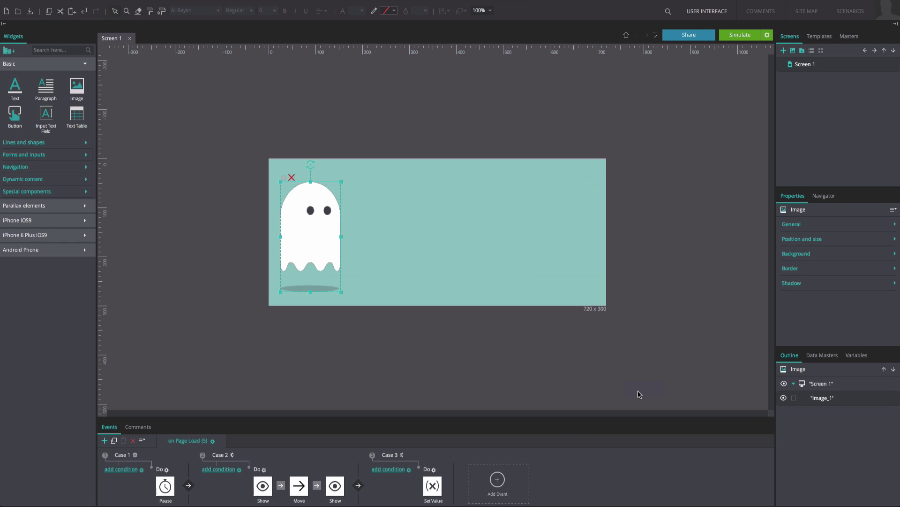
Add a Move action for the ghost image to Case 3
left_click(434, 470)
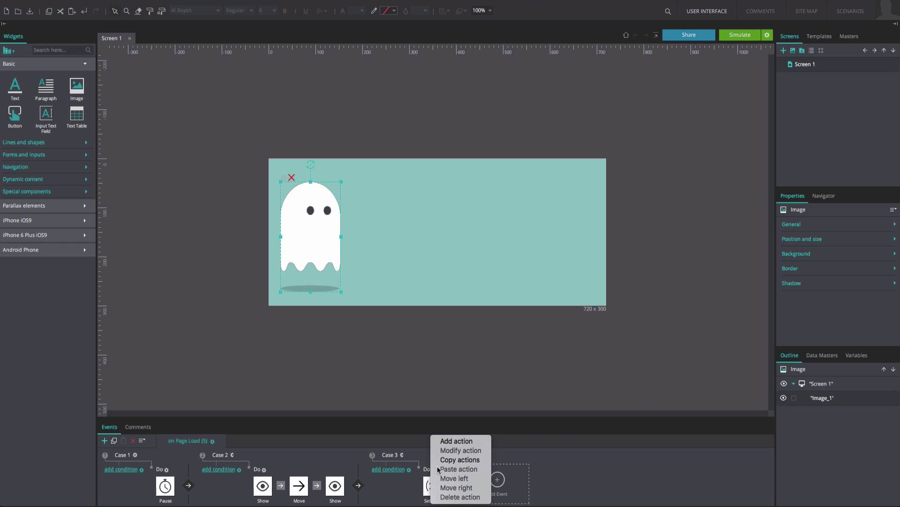
left_click(450, 445)
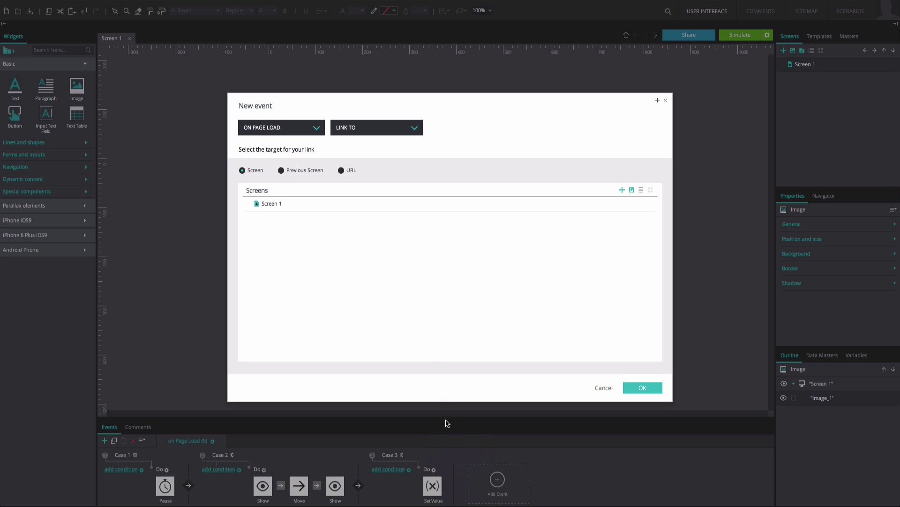
left_click(411, 131)
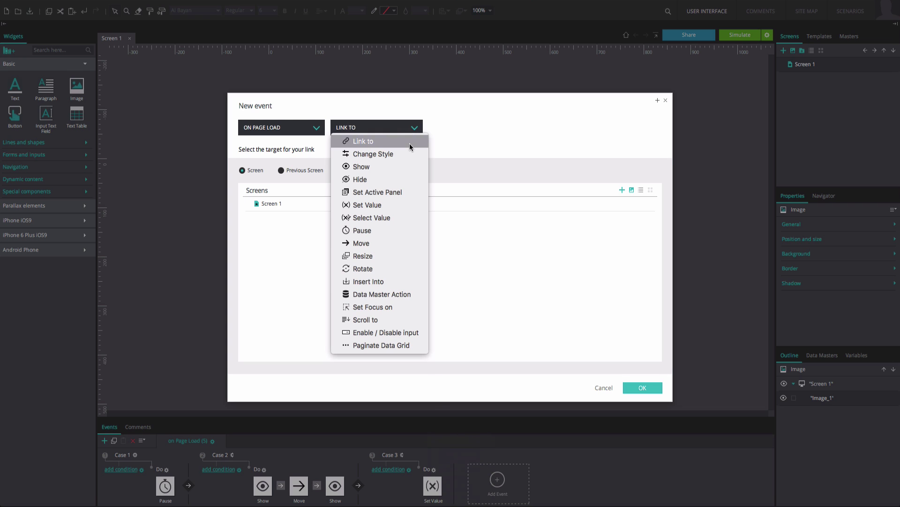
left_click(400, 242)
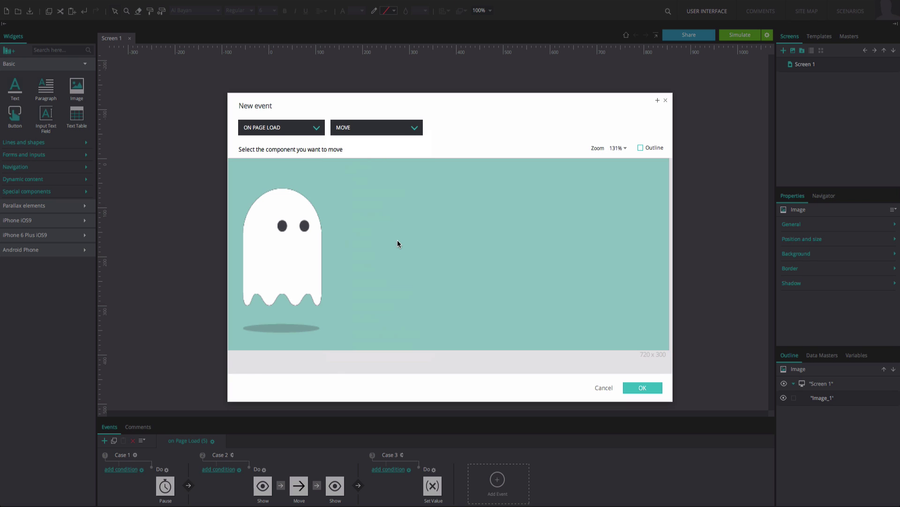
left_click(310, 242)
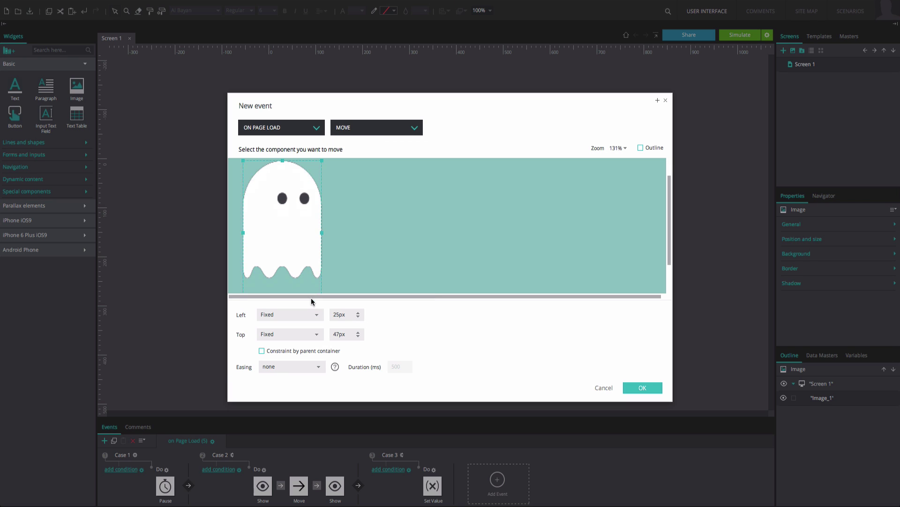
Set the move to a -600px Left offset, linear easing, 2000 ms duration
left_click(312, 314)
left_click(302, 350)
left_click_drag(339, 315, 325, 315)
type("-600")
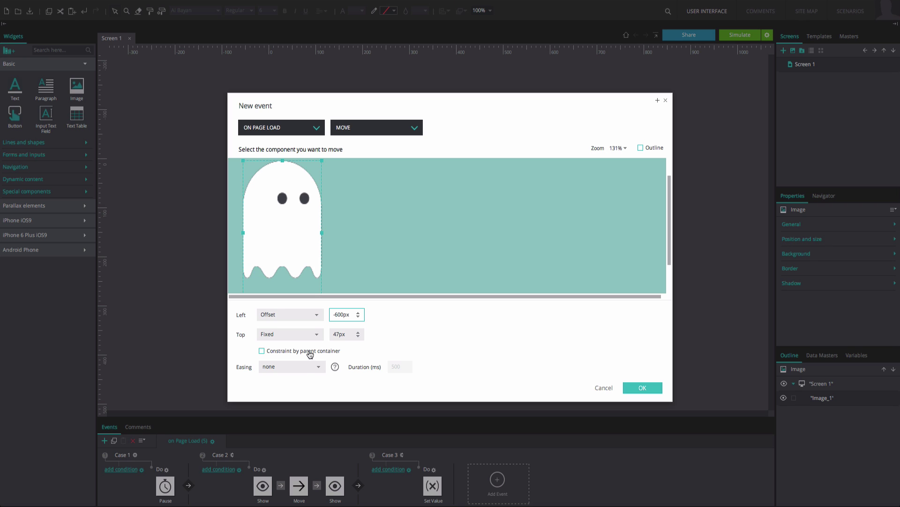
left_click(306, 367)
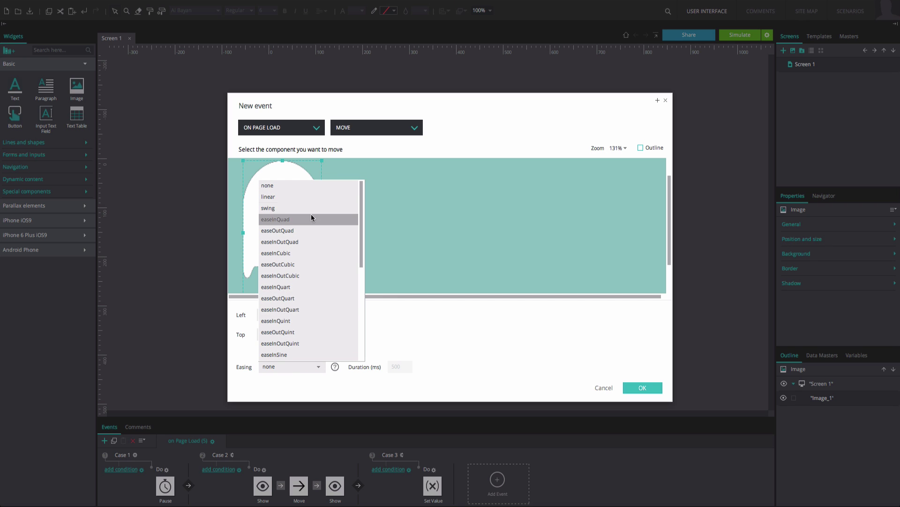
left_click(313, 198)
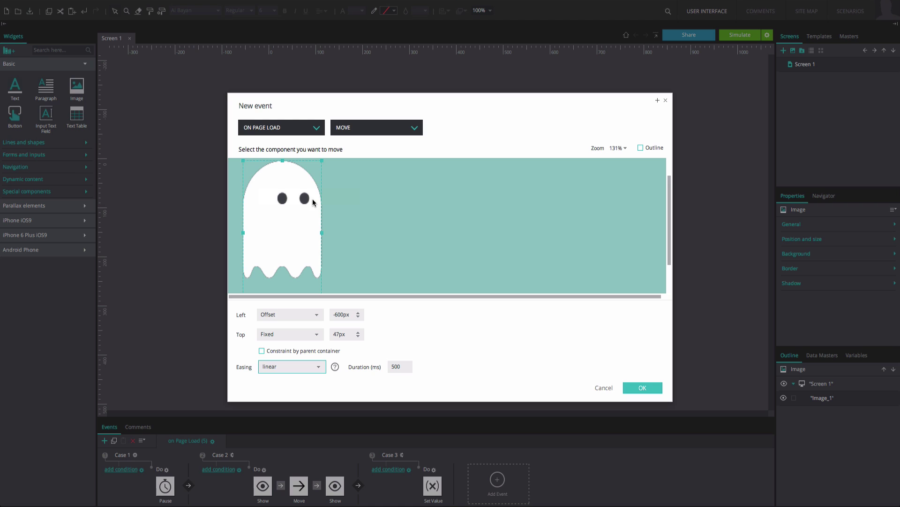
left_click(393, 367)
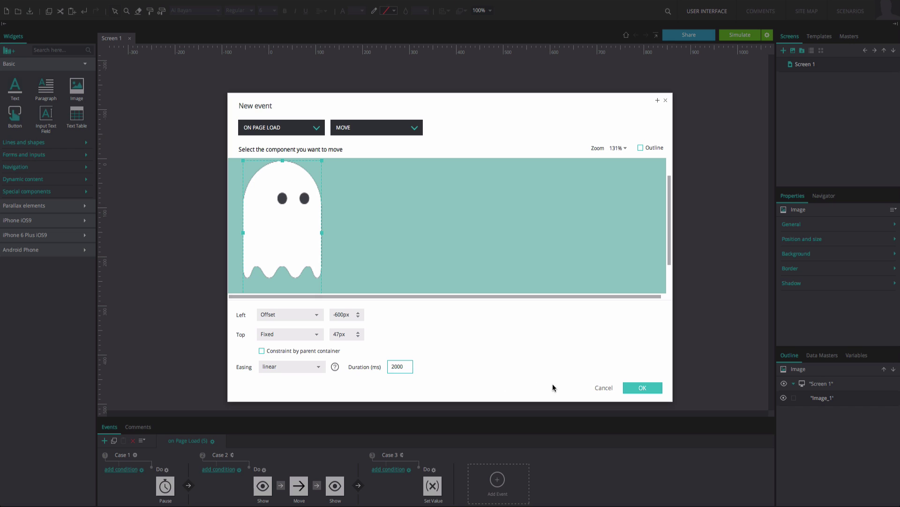
left_click(631, 388)
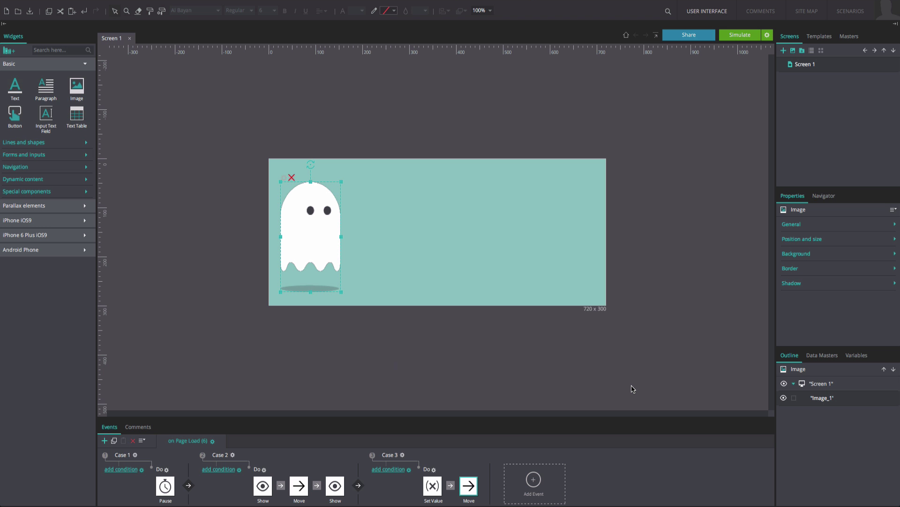
After the Move, add a Set Value restoring the ghost image to embedded ghost-01.png
right_click(469, 478)
left_click(484, 444)
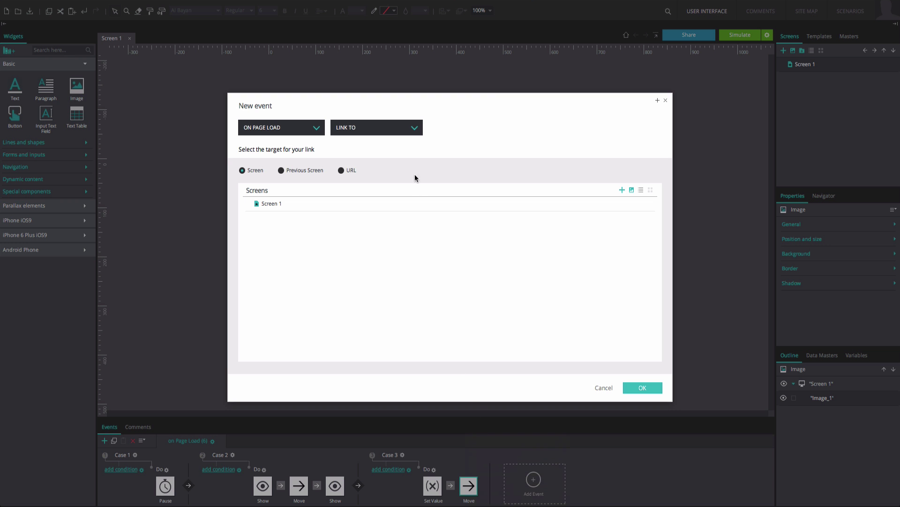
left_click(413, 134)
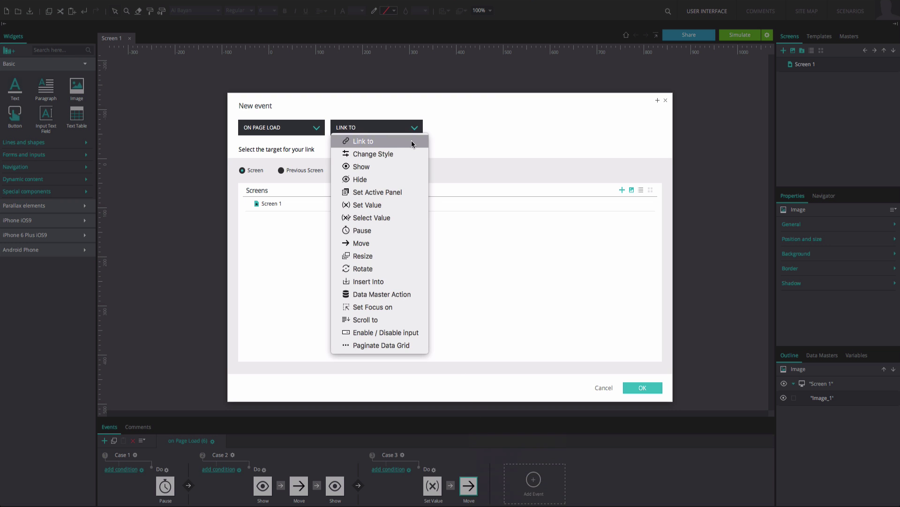
left_click(386, 204)
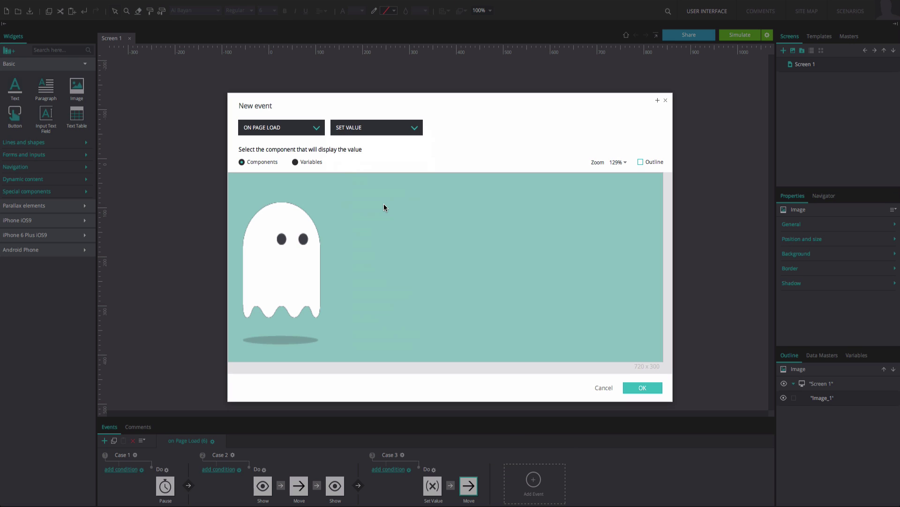
left_click(302, 237)
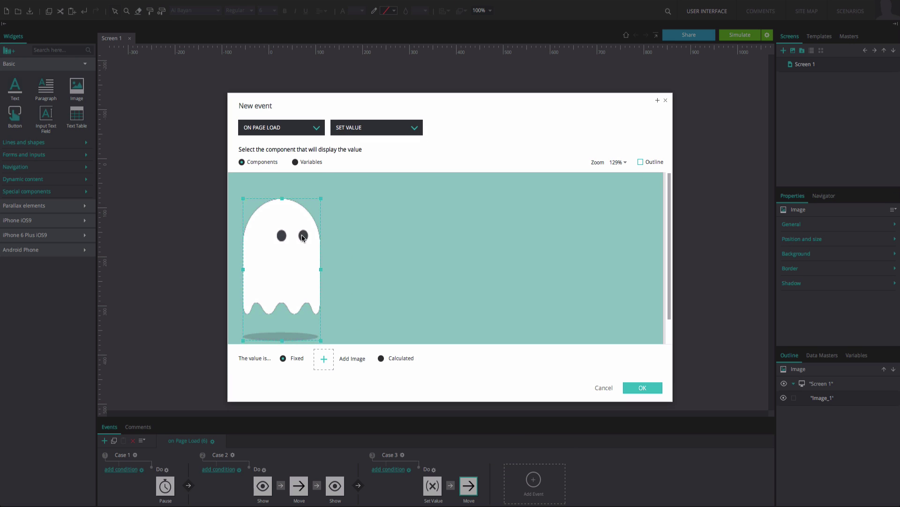
left_click(323, 358)
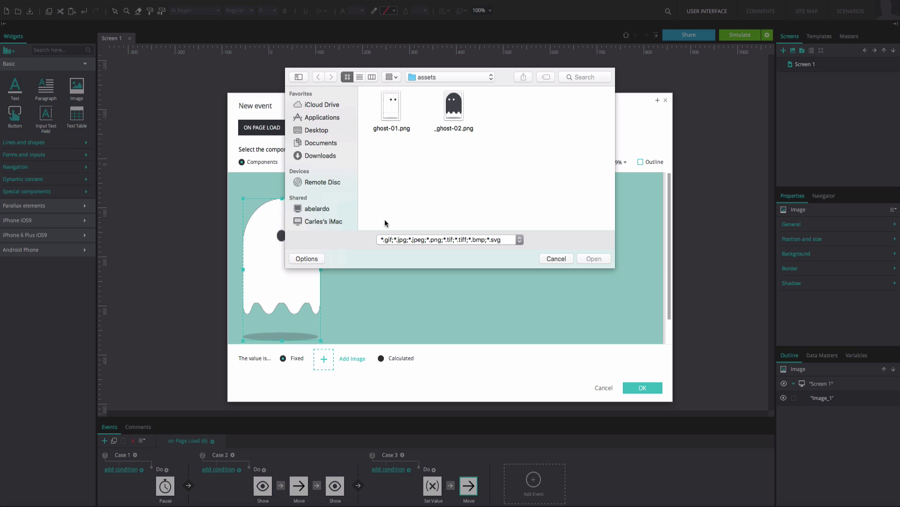
left_click(398, 111)
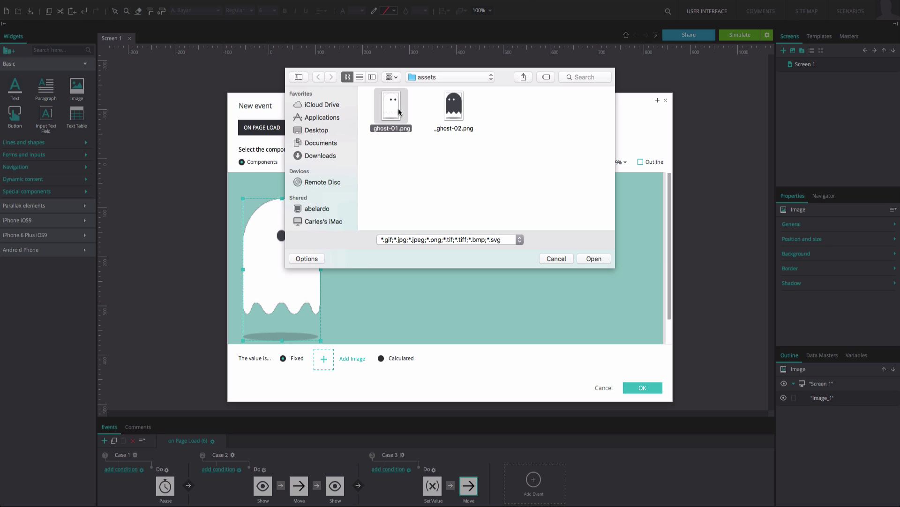
left_click(579, 257)
left_click(497, 277)
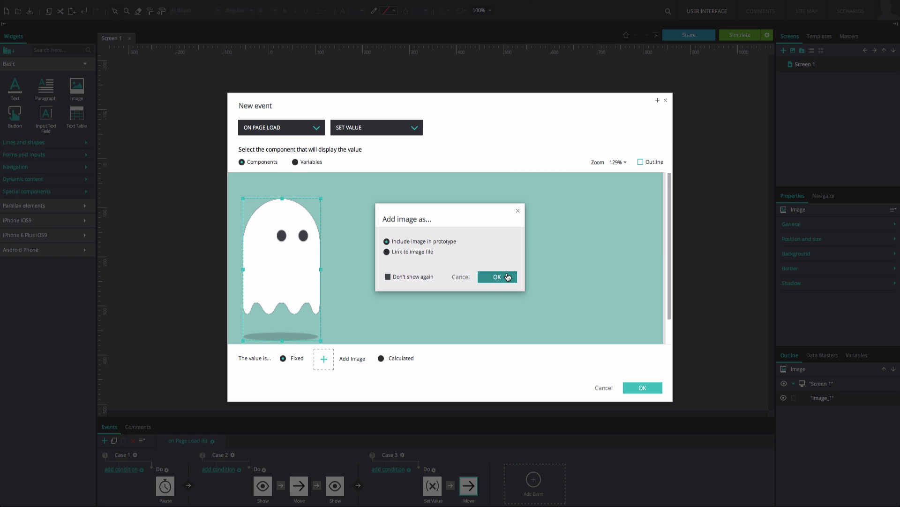
left_click(626, 386)
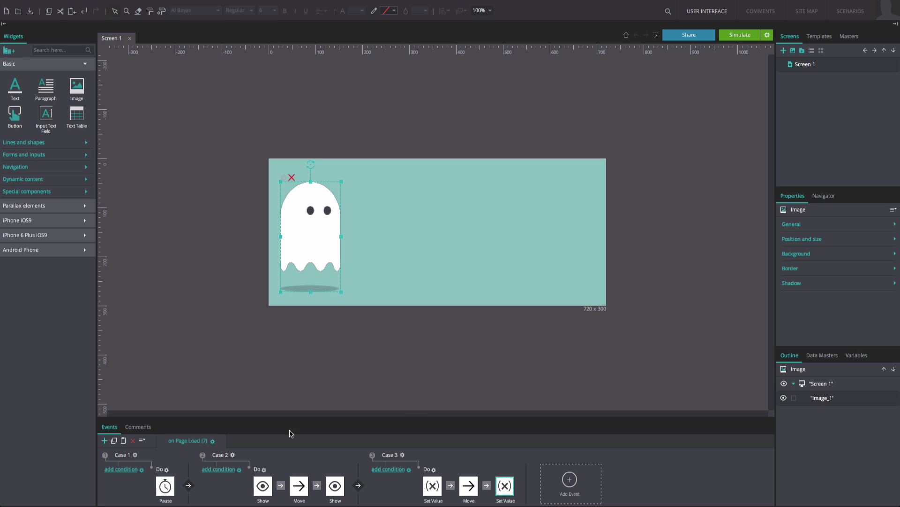
Copy the page-load event and paste it to repeat the animation cases
left_click(212, 442)
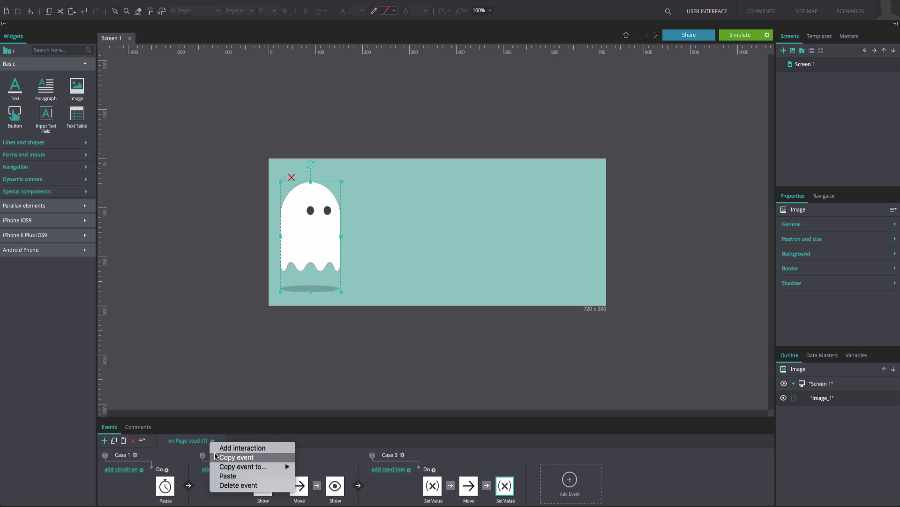
left_click(216, 456)
left_click(213, 442)
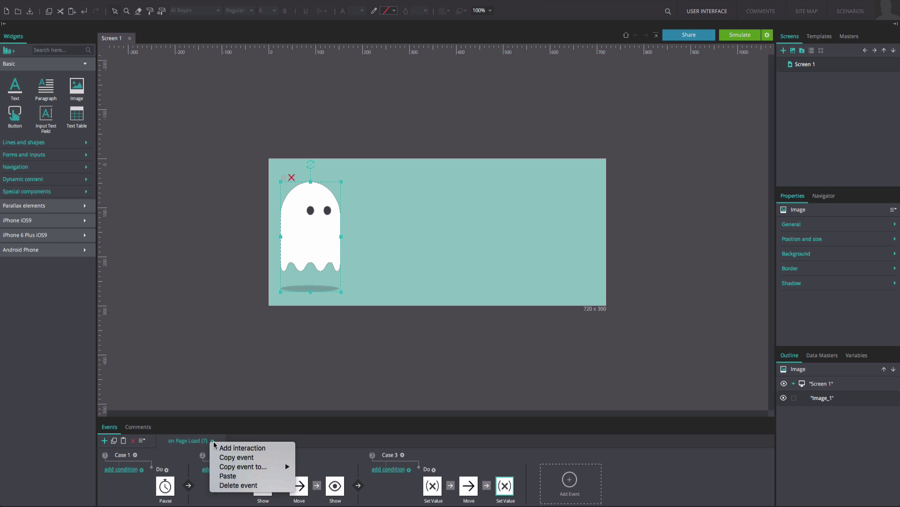
left_click(216, 476)
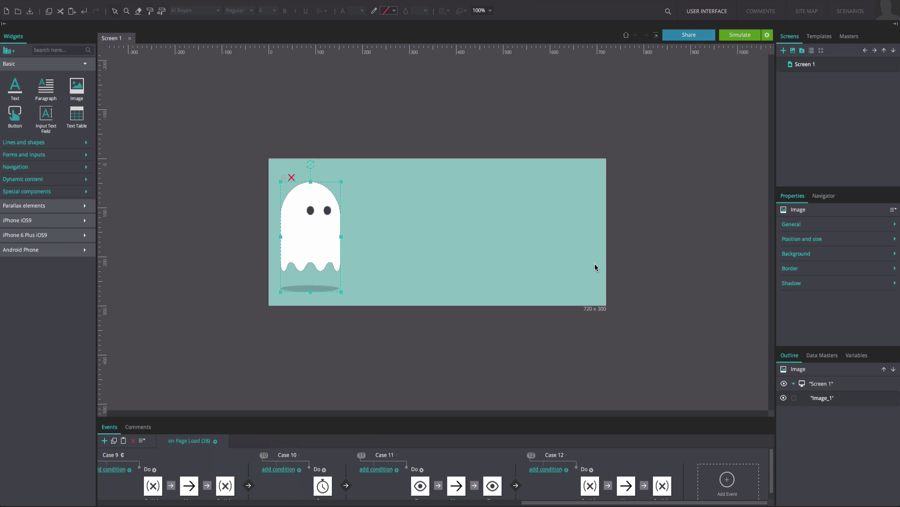
Start the prototype simulation to preview the ghost animation on the teal screen
left_click(738, 38)
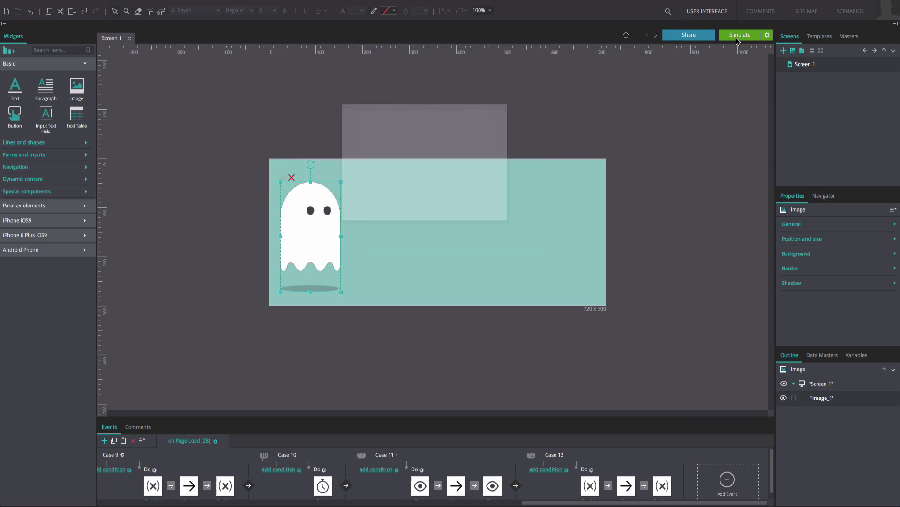